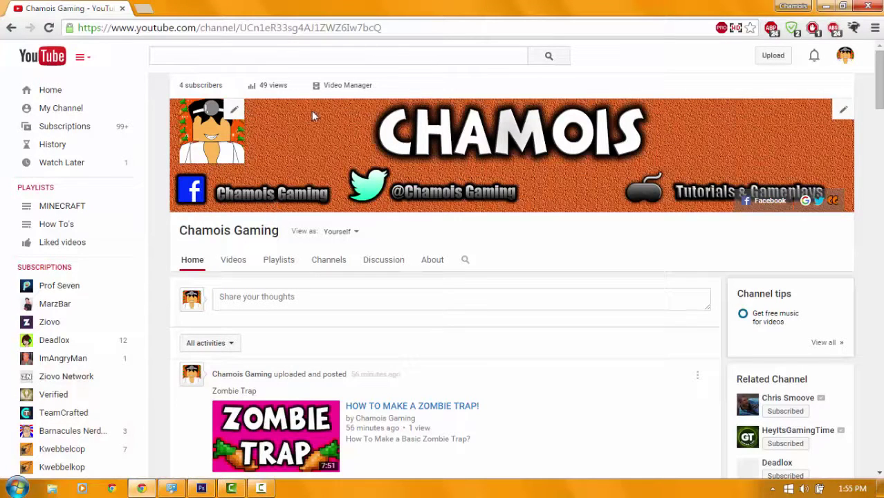
Step: Go to the channel's Branding settings via Video Manager > Channel in Creator Studio
click(323, 86)
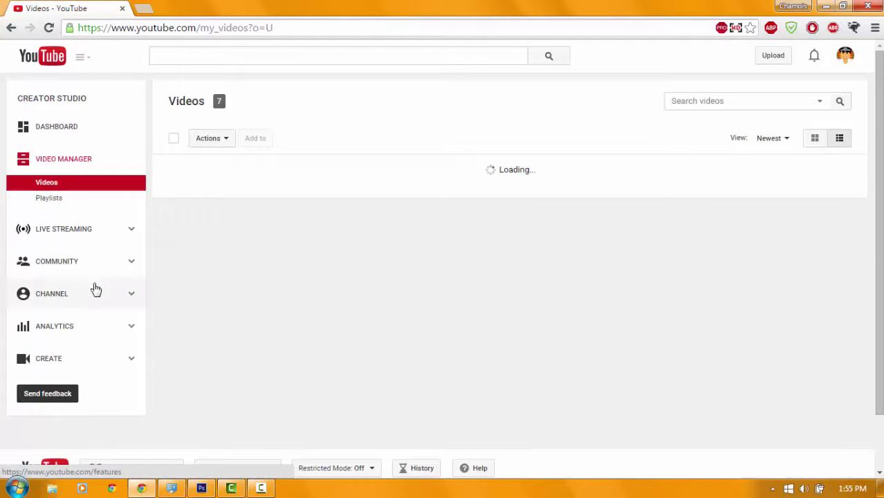
click(61, 295)
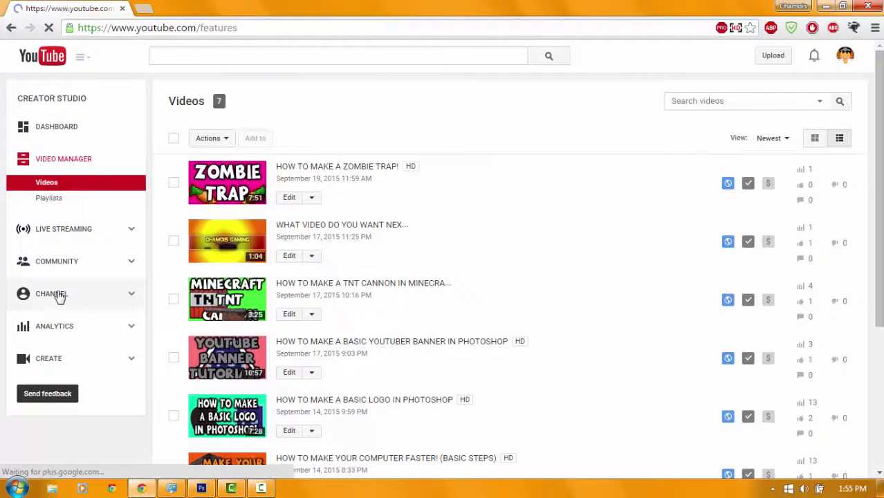
click(42, 341)
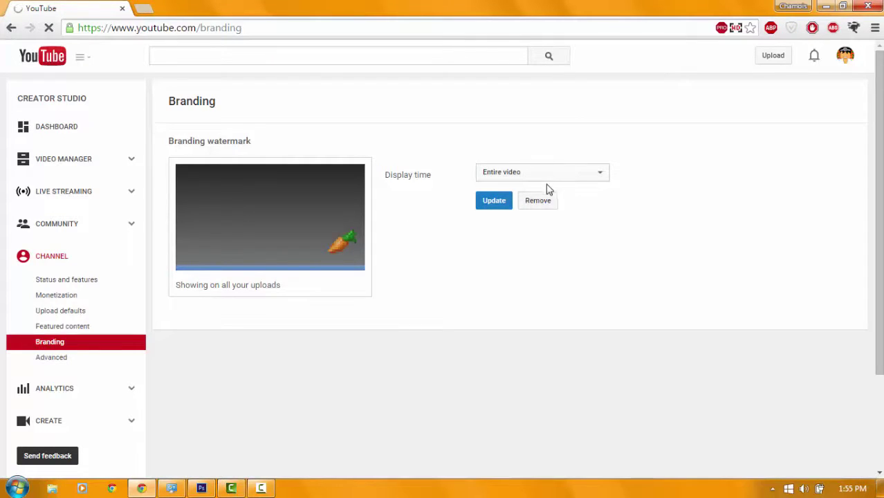
Step: Remove the carrot watermark, start adding a new watermark, and minimize Chrome
click(529, 204)
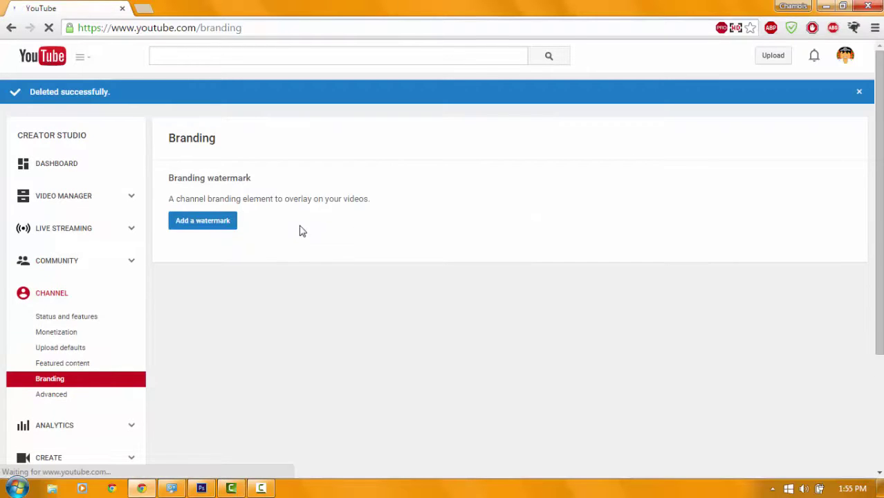
click(192, 223)
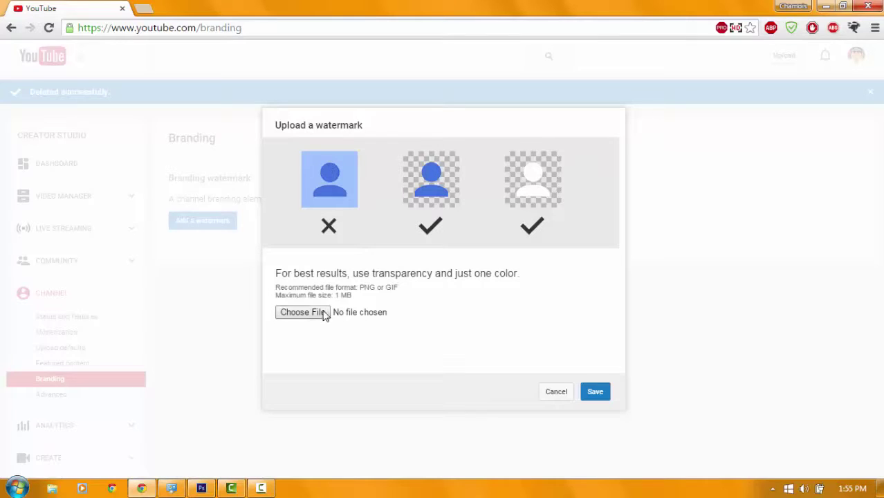
click(823, 5)
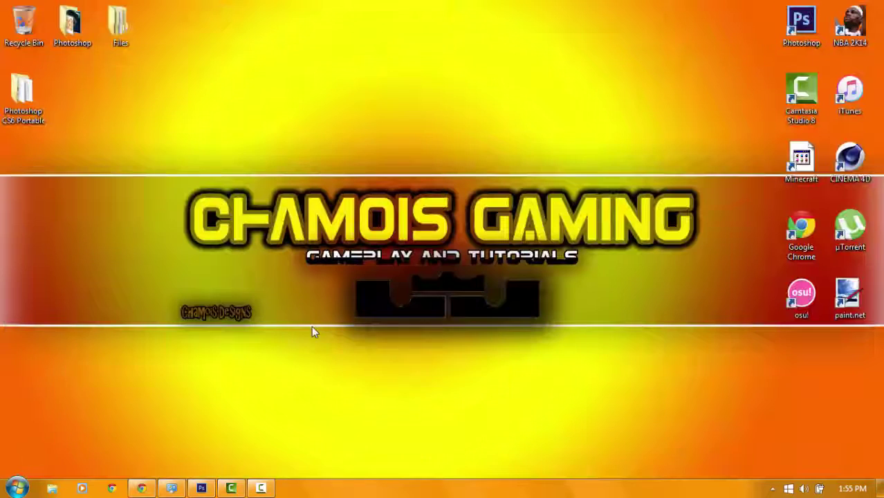
Step: Create a new 500 × 500 px Photoshop document with a transparent background
click(207, 486)
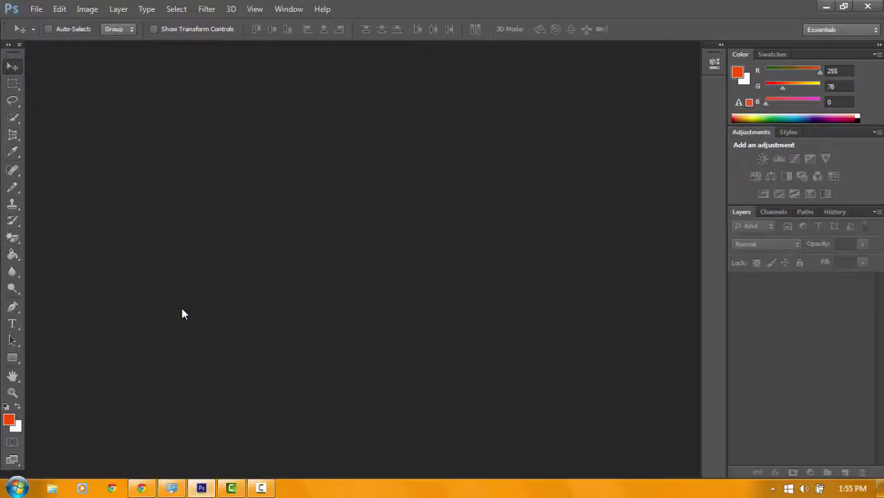
click(36, 9)
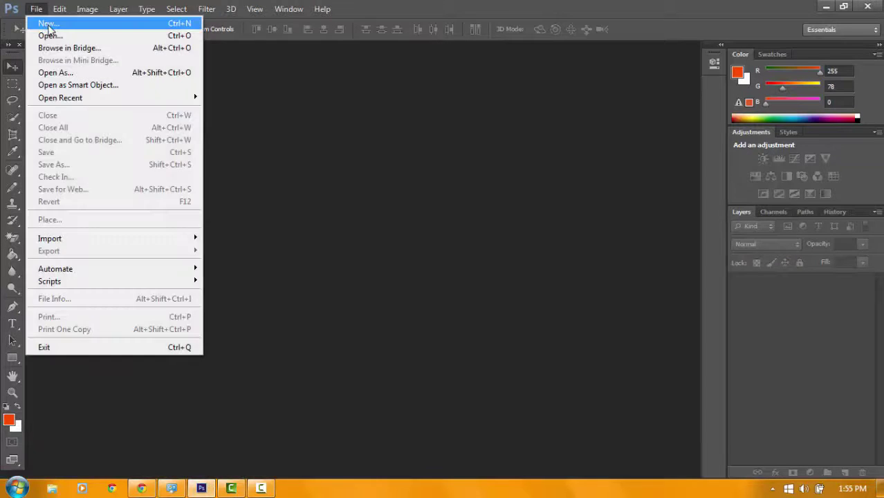
click(34, 20)
double_click(386, 169)
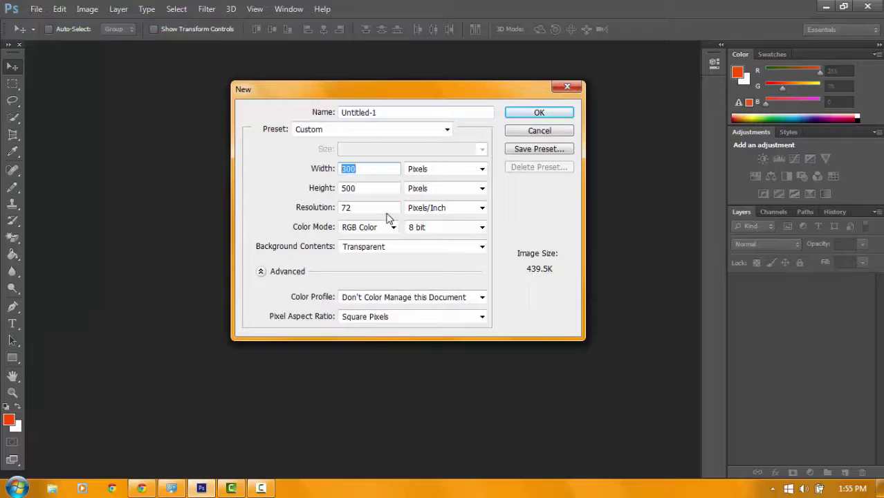
text(500)
double_click(388, 188)
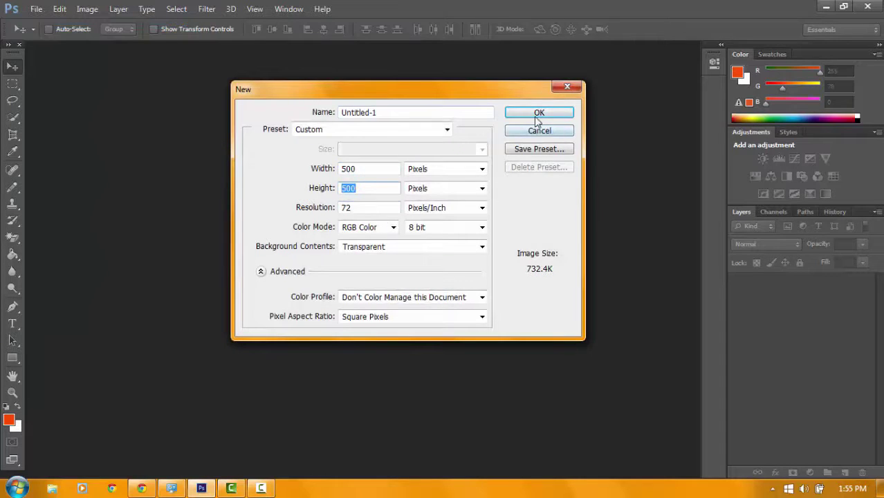
click(538, 113)
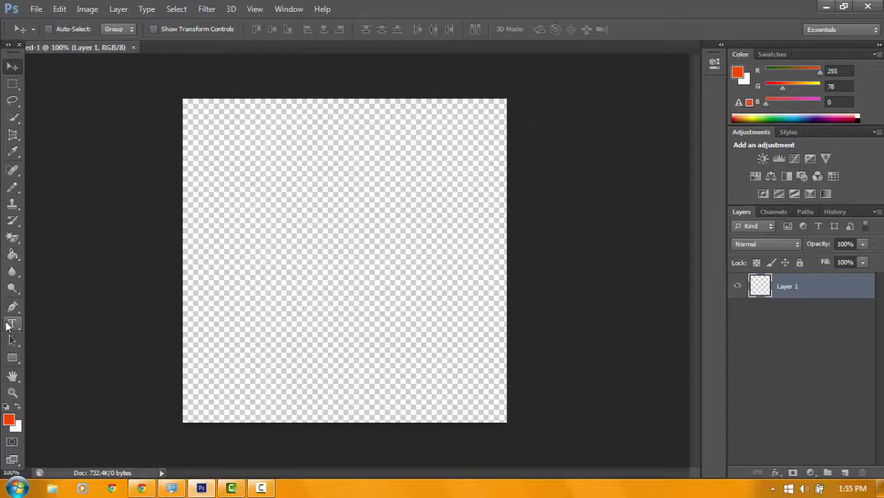
Step: Type the text 'CG' on the canvas at 222 pt font size
click(11, 325)
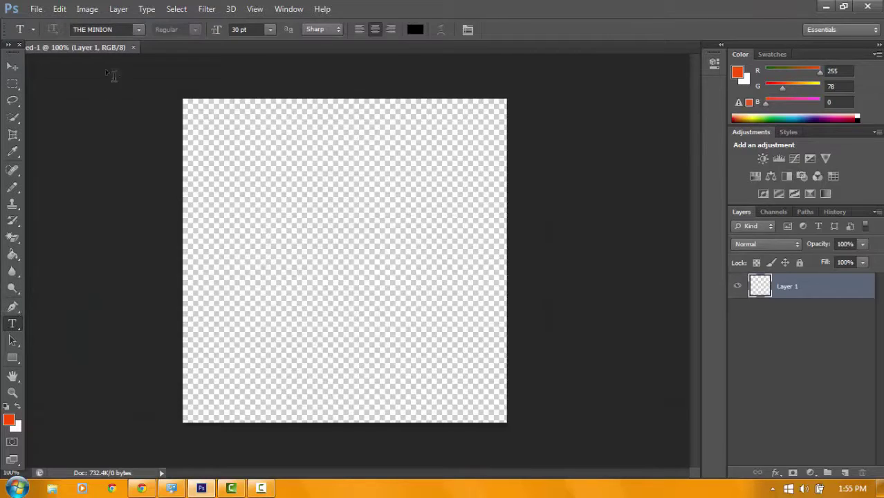
click(291, 294)
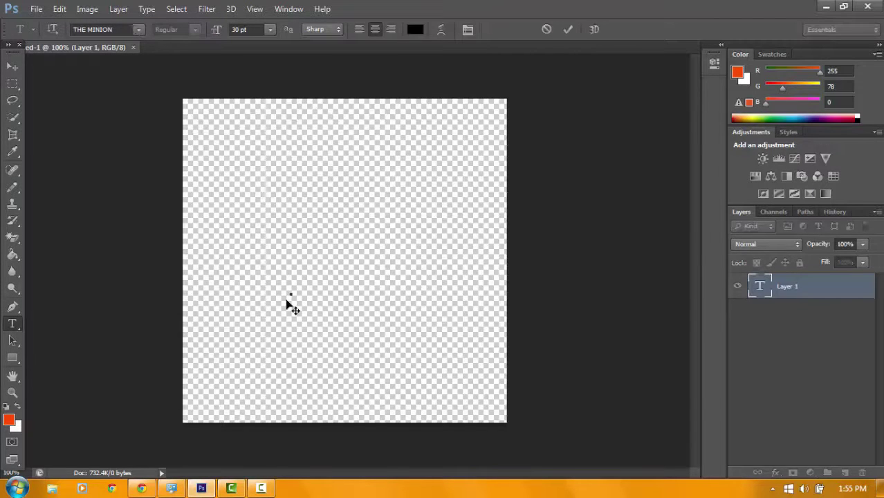
click(262, 28)
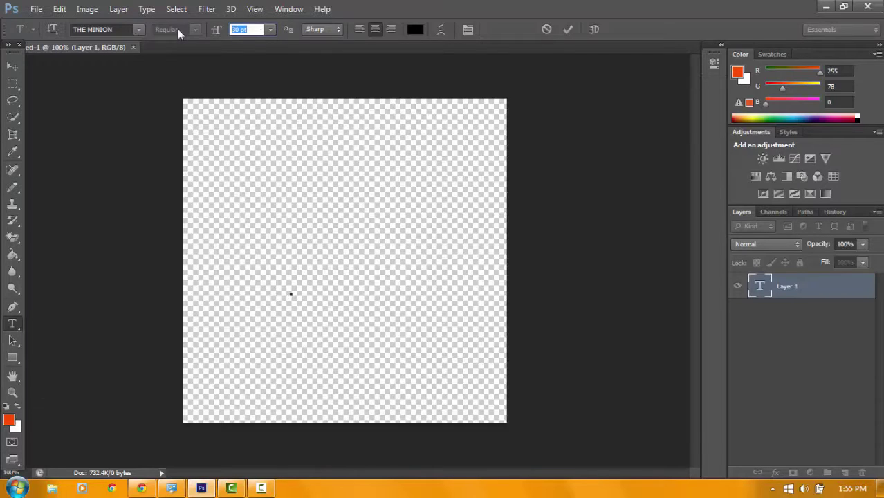
text(222)
key(Return)
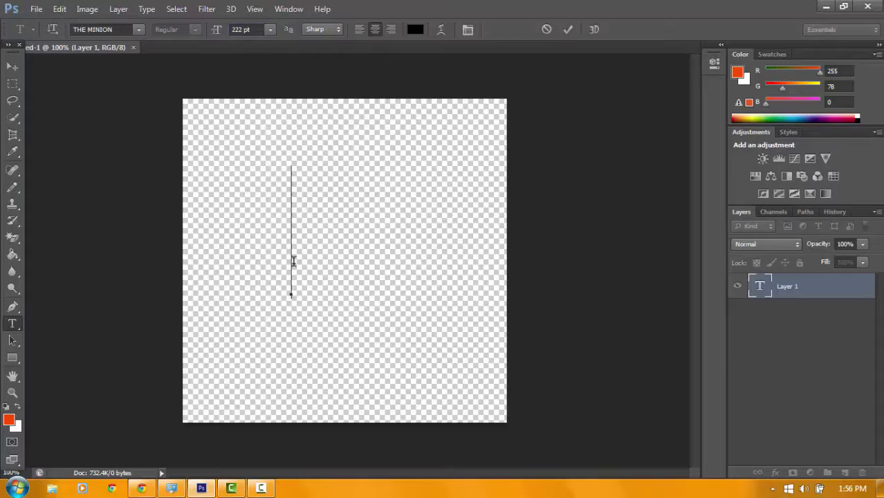
text(CG)
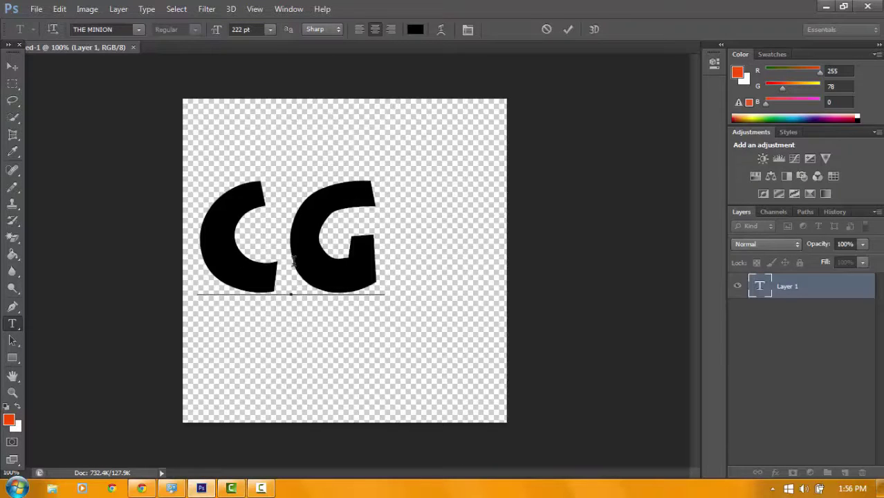
click(22, 67)
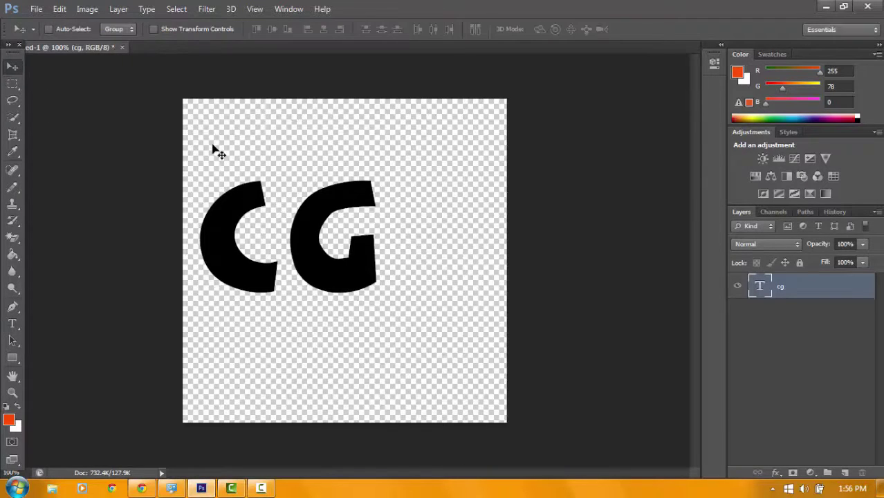
Step: Scale the CG text up to about 162% and center it on the canvas
key(ctrl+t)
drag(252, 259, 248, 213)
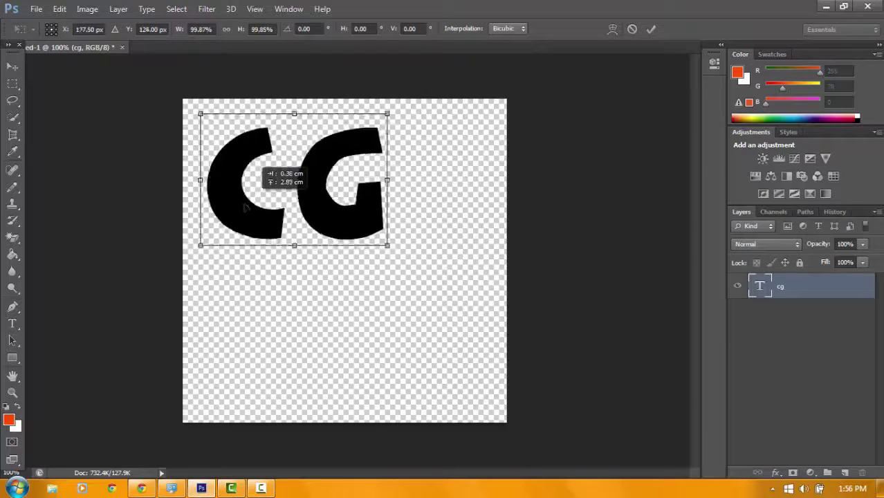
drag(380, 251, 498, 333)
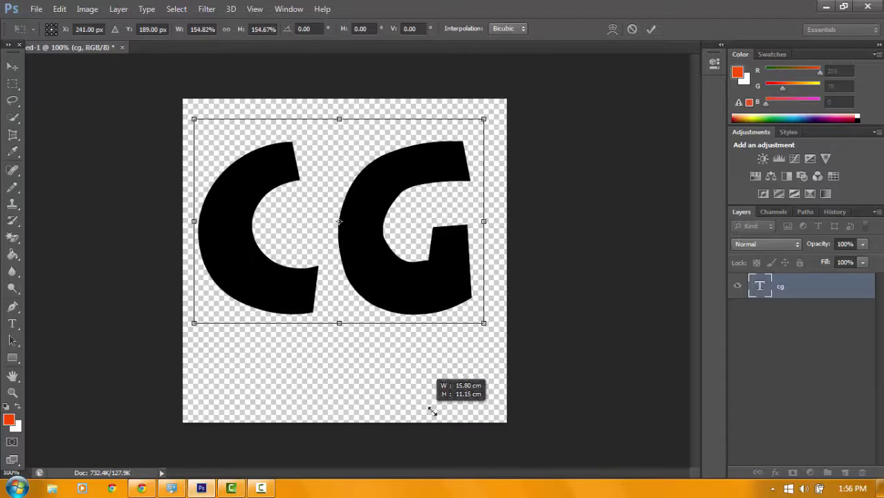
drag(422, 275, 421, 303)
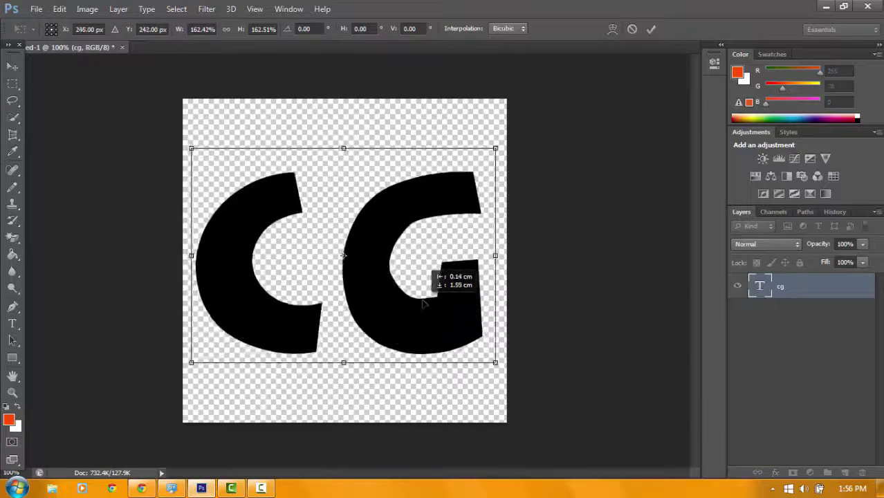
key(Return)
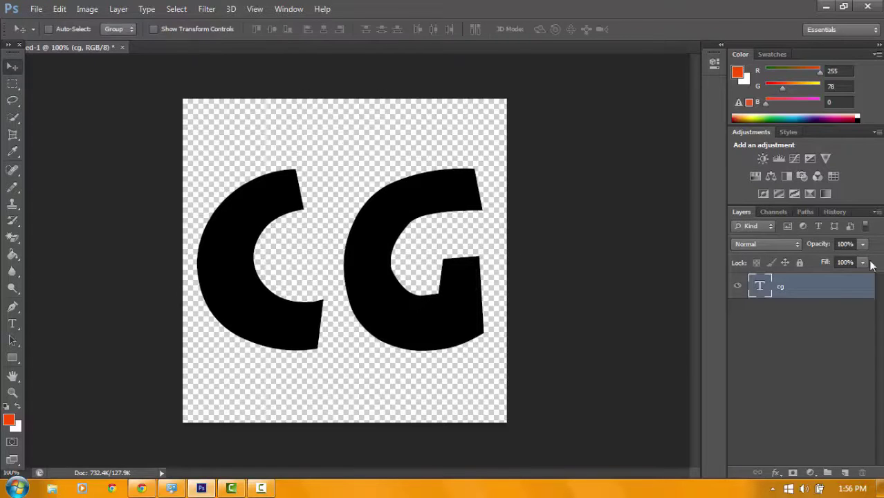
Step: Rasterize the cg text layer and bring up its Layer Style settings
right_click(834, 293)
click(602, 178)
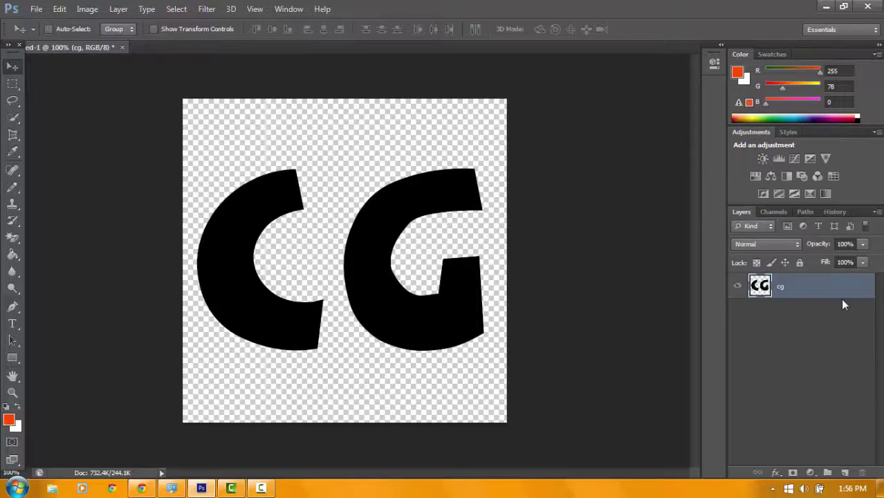
double_click(845, 301)
drag(548, 72, 641, 44)
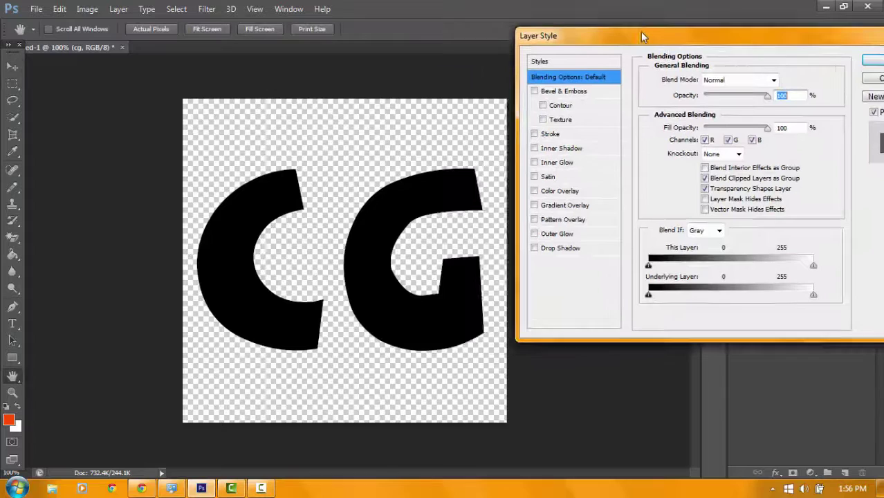
Step: Add an orange Color Overlay to the CG letters
click(559, 190)
click(783, 78)
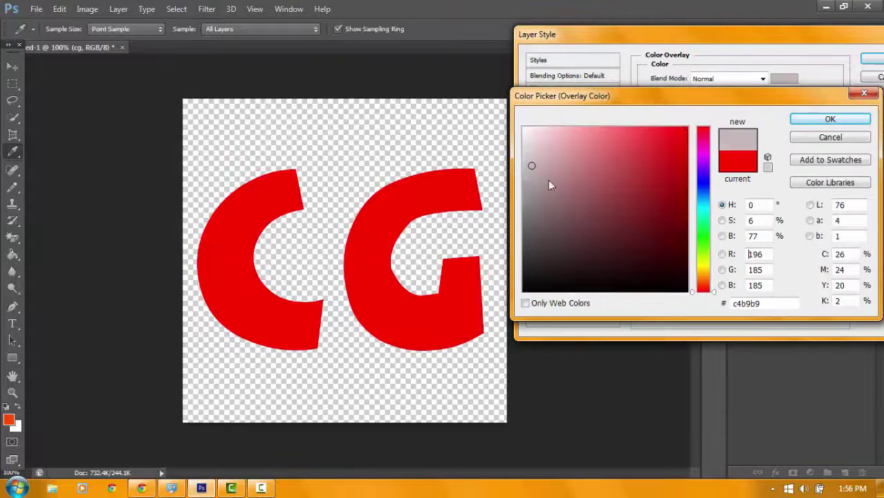
drag(530, 166, 524, 128)
click(845, 122)
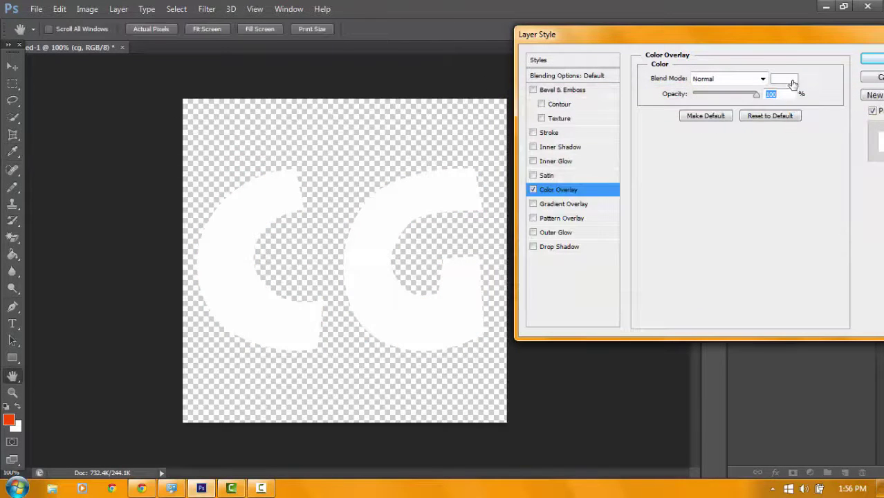
click(784, 78)
drag(702, 287, 690, 129)
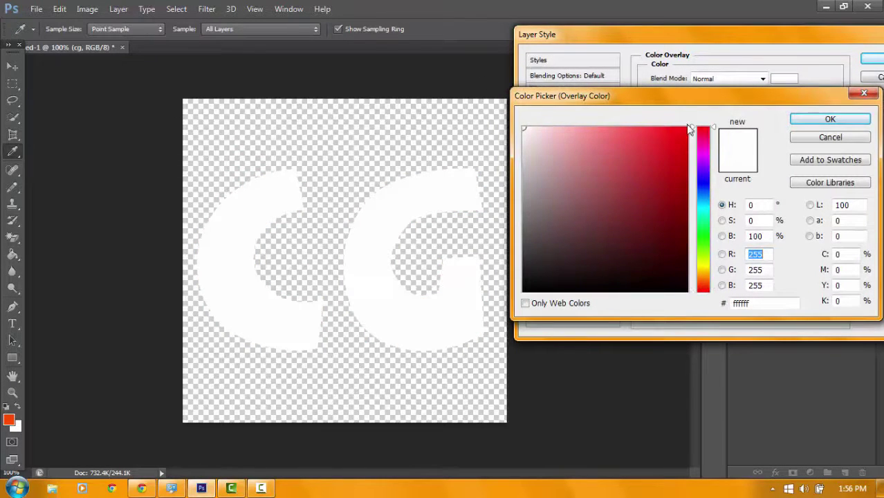
click(702, 289)
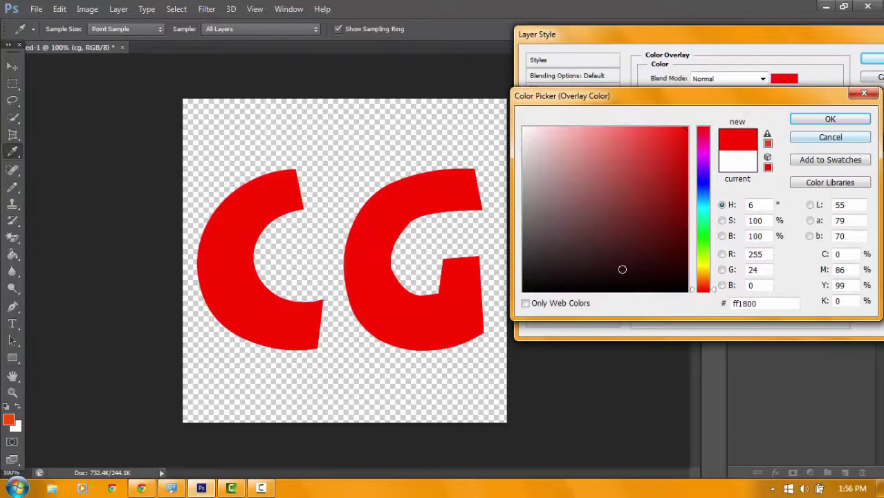
click(706, 280)
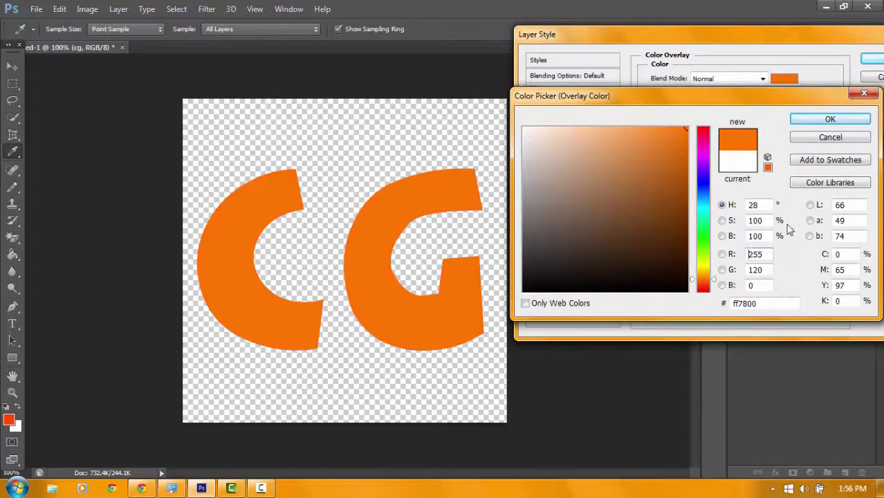
click(703, 285)
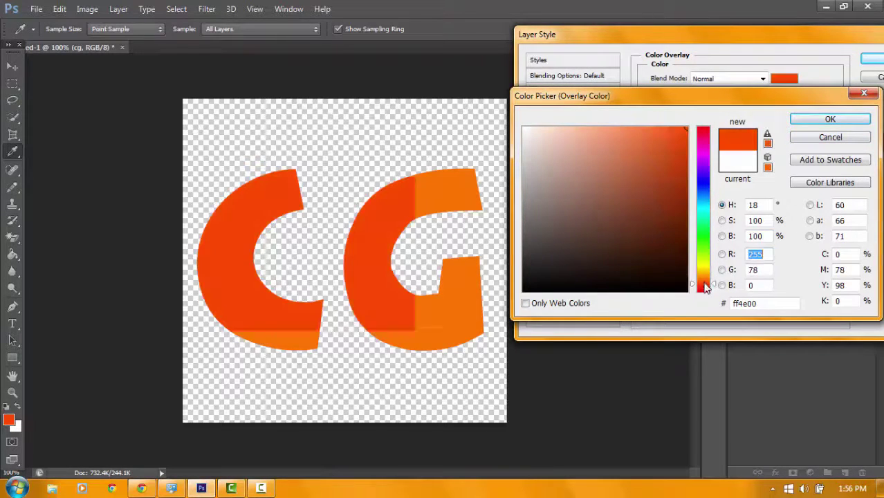
click(799, 119)
Step: Add a drop shadow with opacity 100, distance 0, spread 55 and size 40
click(532, 246)
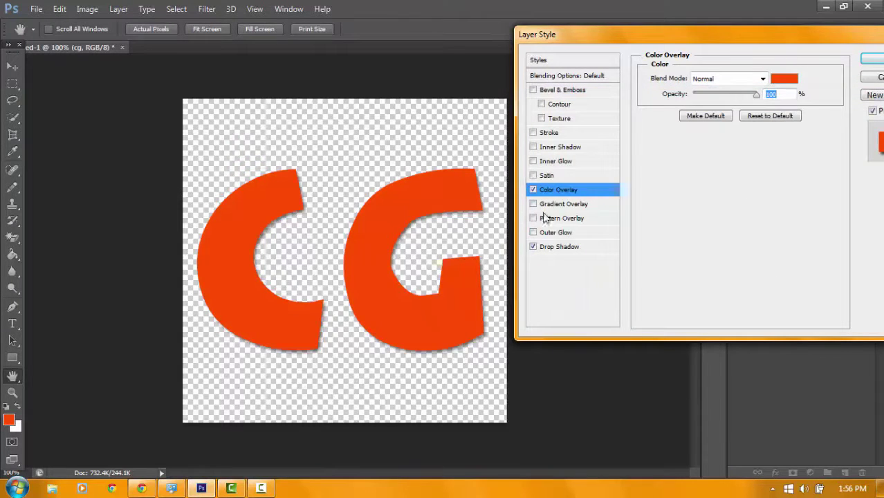
click(550, 247)
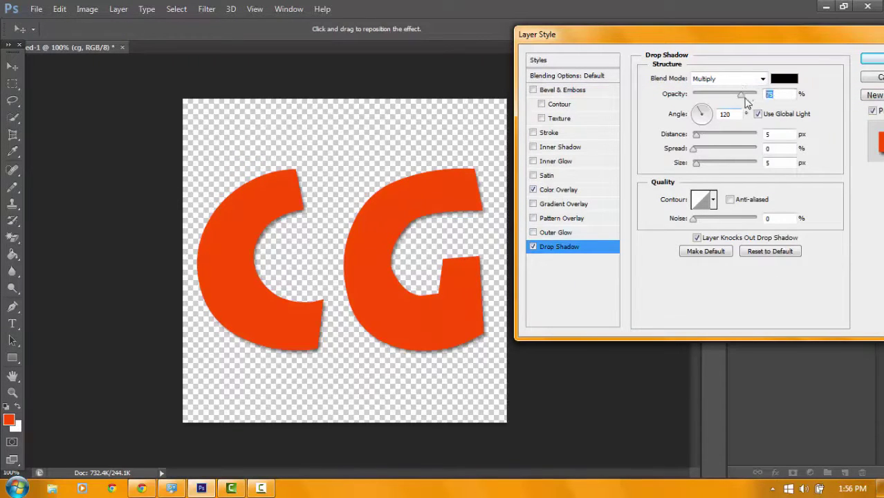
drag(746, 97, 765, 97)
text(0)
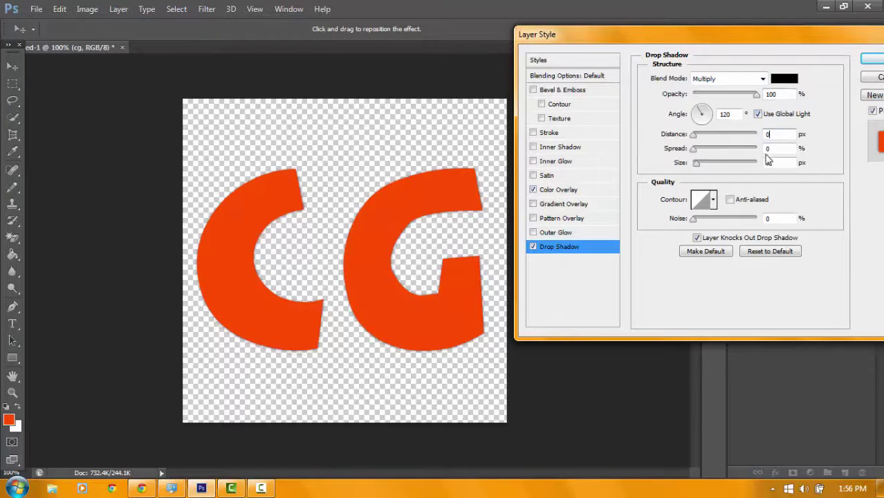
key(Tab)
text(55)
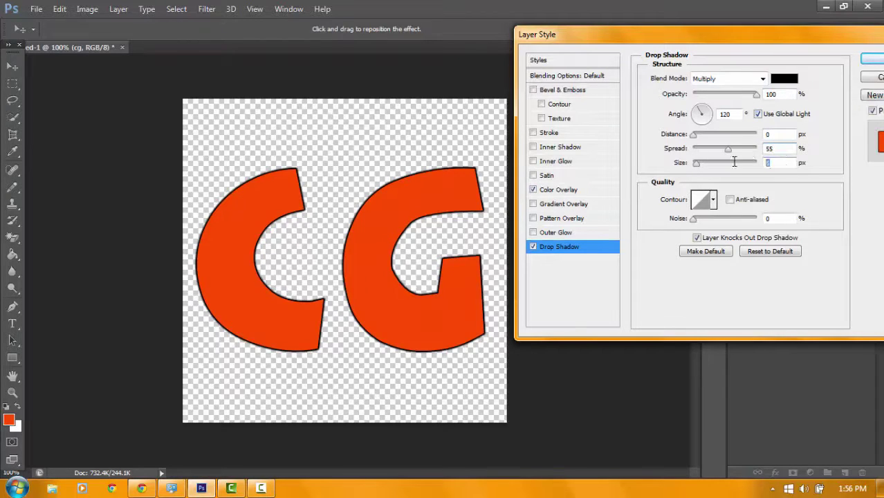
text(40)
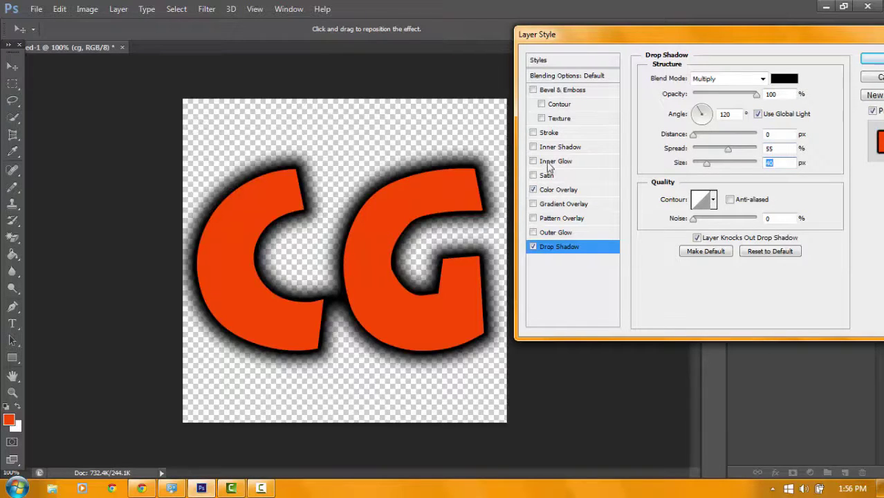
Step: Add a black outline stroke and a Bevel & Emboss with a preset contour
click(559, 118)
click(550, 132)
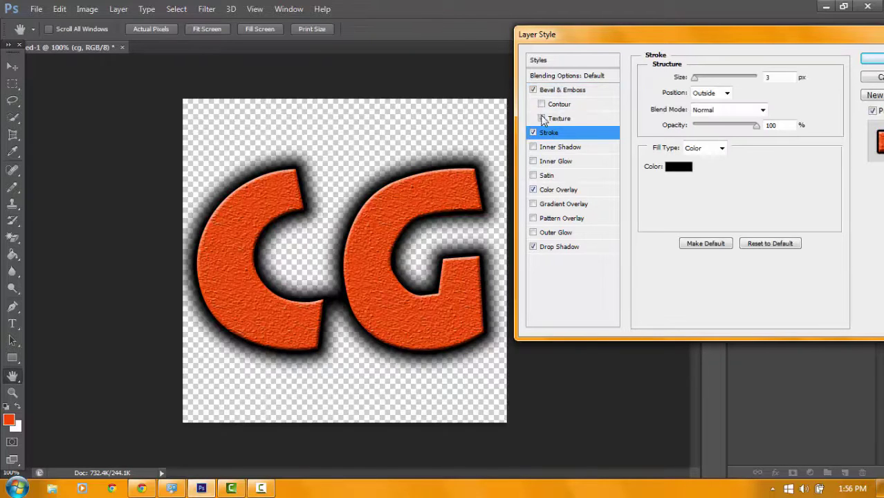
click(542, 118)
click(533, 90)
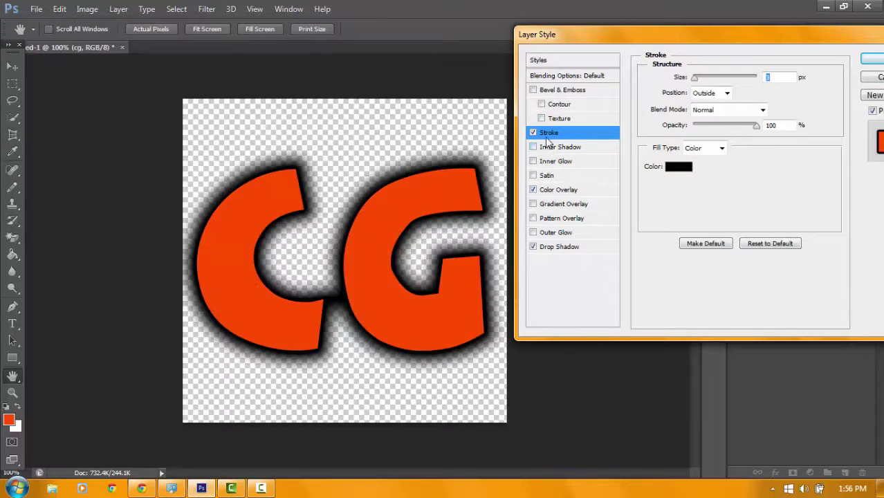
click(567, 107)
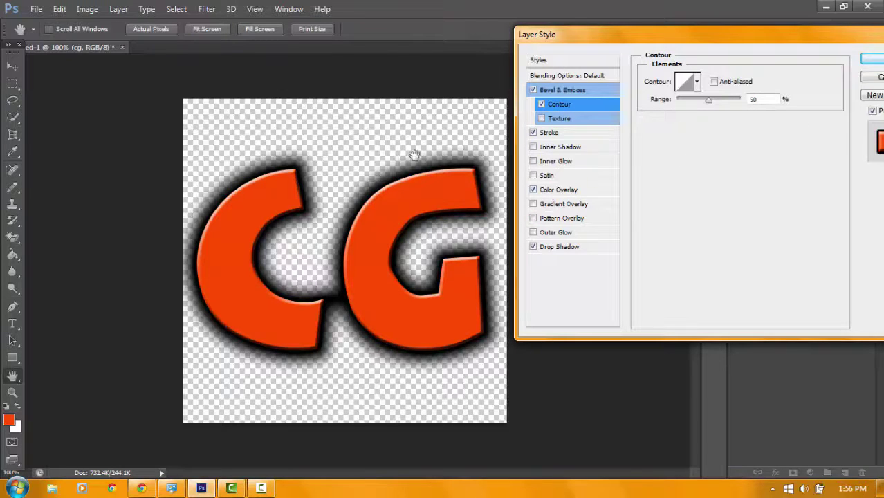
click(697, 83)
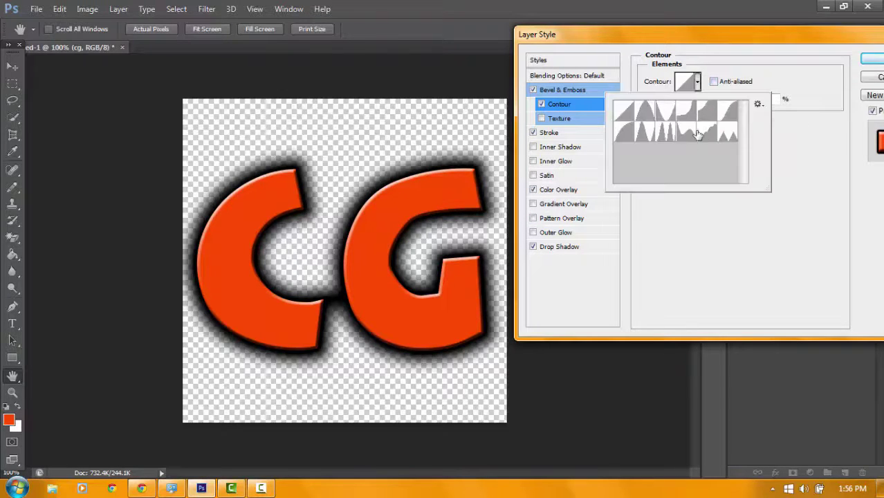
click(666, 132)
click(626, 116)
click(785, 143)
Step: Apply the layer styles and save the artwork as Watermark.png in the Photoshop folder
click(873, 59)
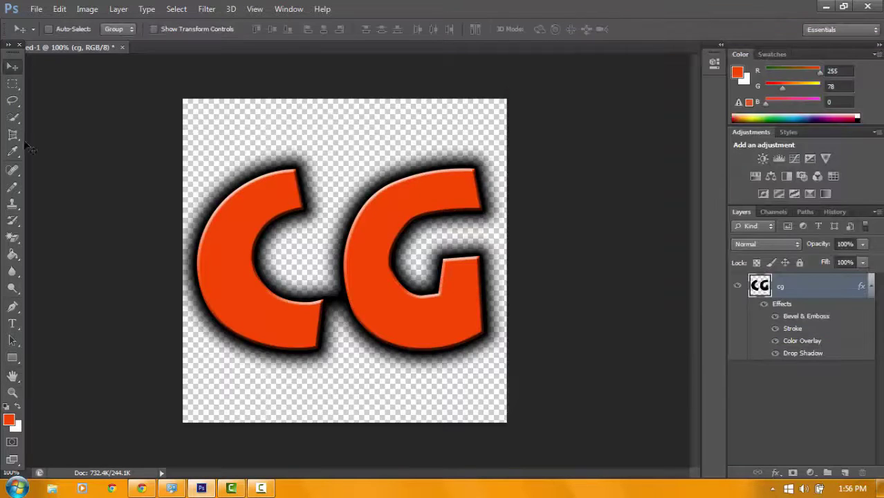
click(36, 8)
click(36, 8)
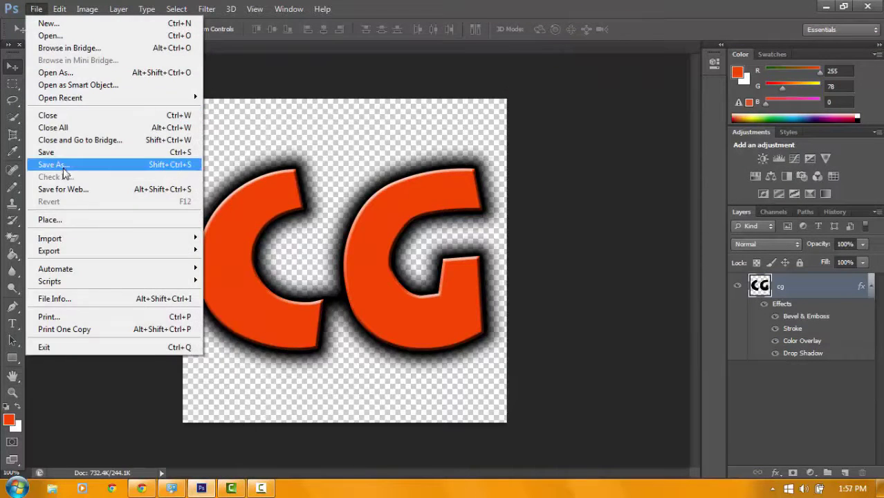
click(62, 165)
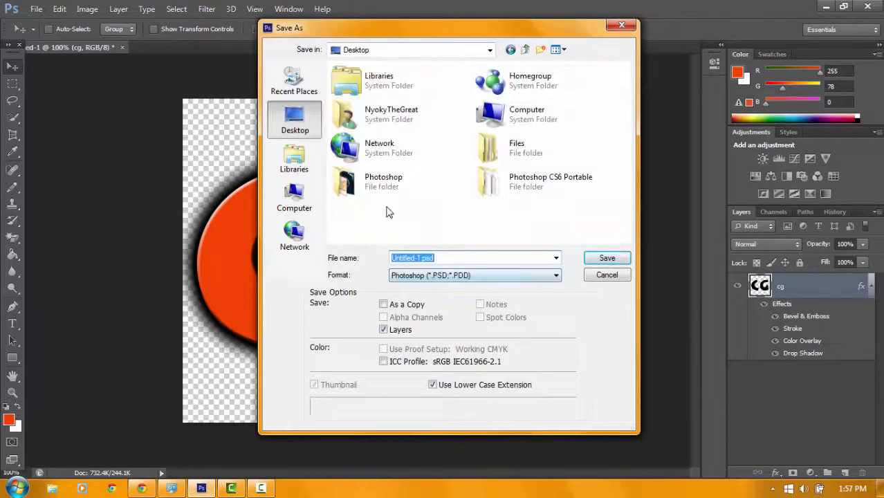
double_click(411, 183)
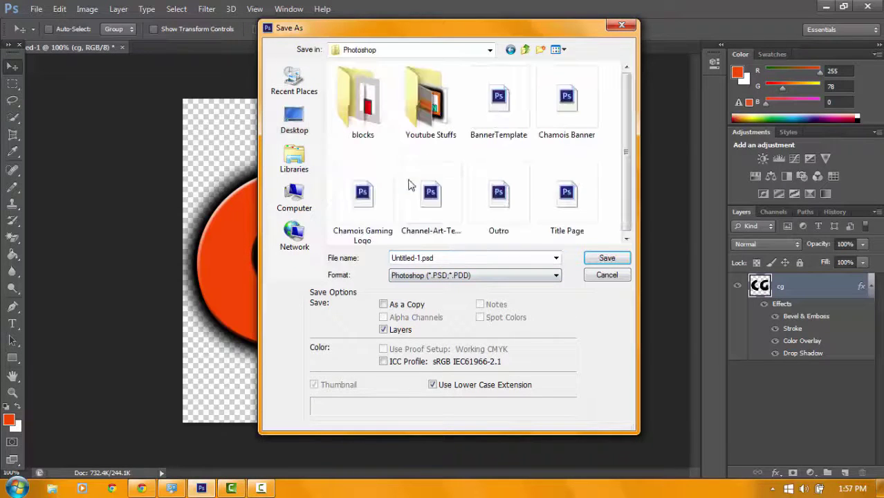
double_click(467, 259)
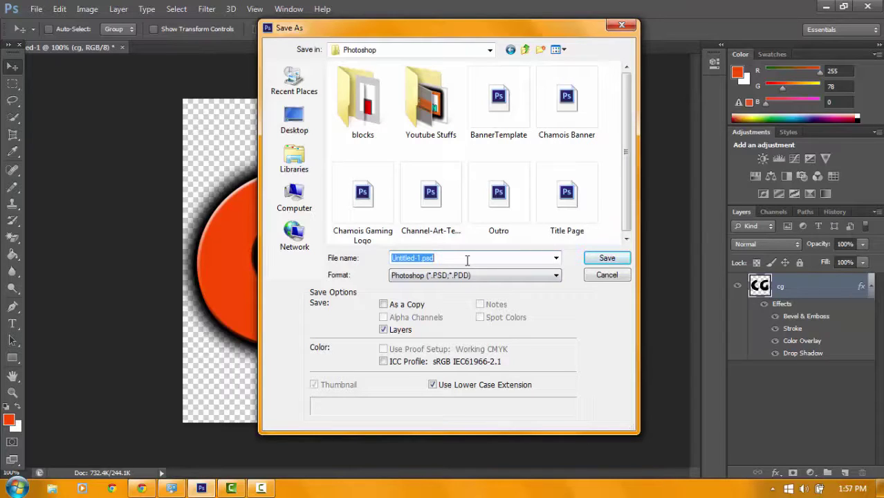
key(BackSpace)
text(Watermark)
click(447, 275)
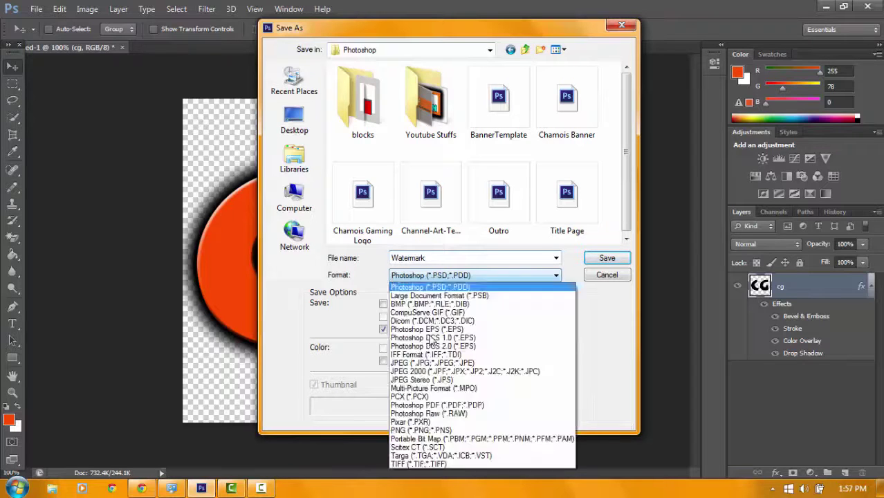
click(463, 432)
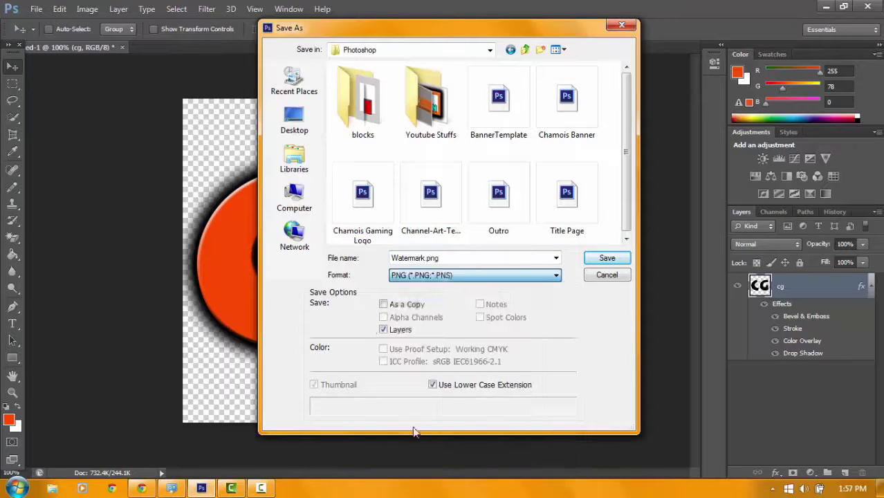
click(606, 258)
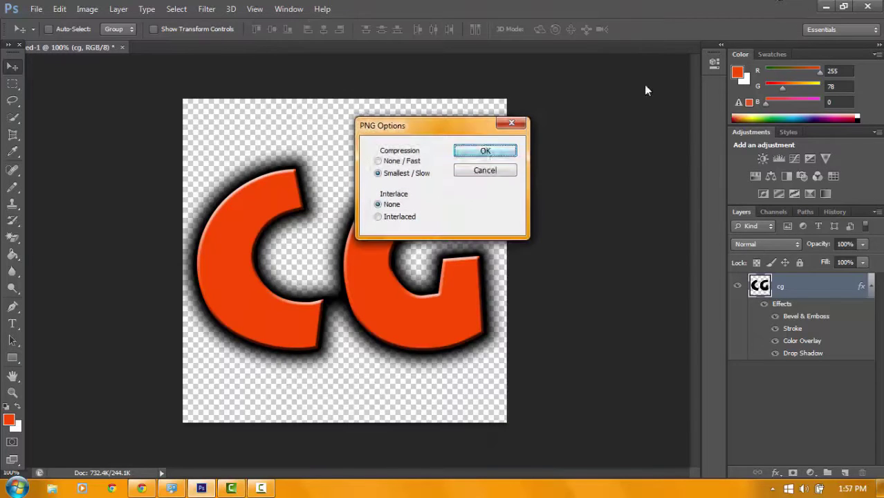
click(497, 156)
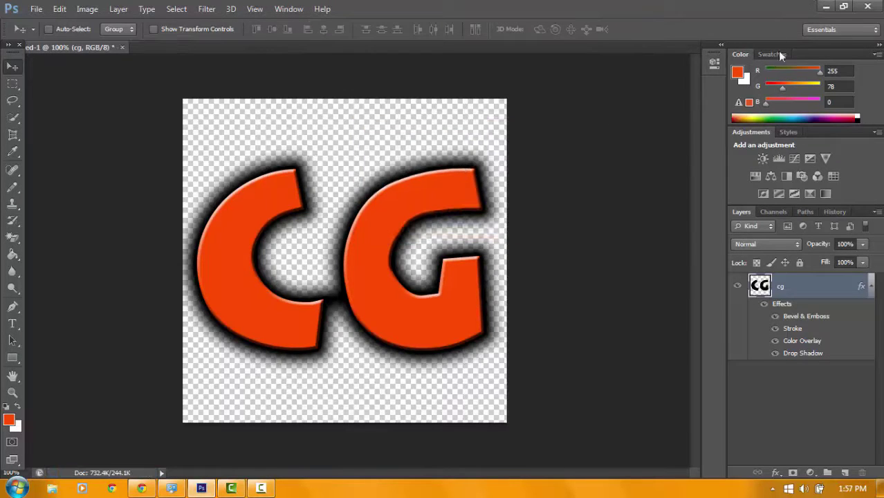
Step: Switch from Photoshop back to the browser's watermark upload file picker
click(825, 6)
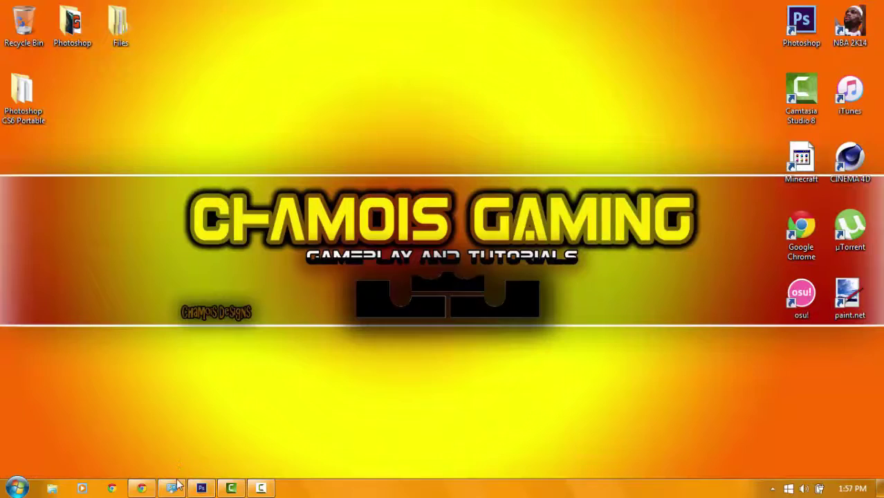
click(141, 489)
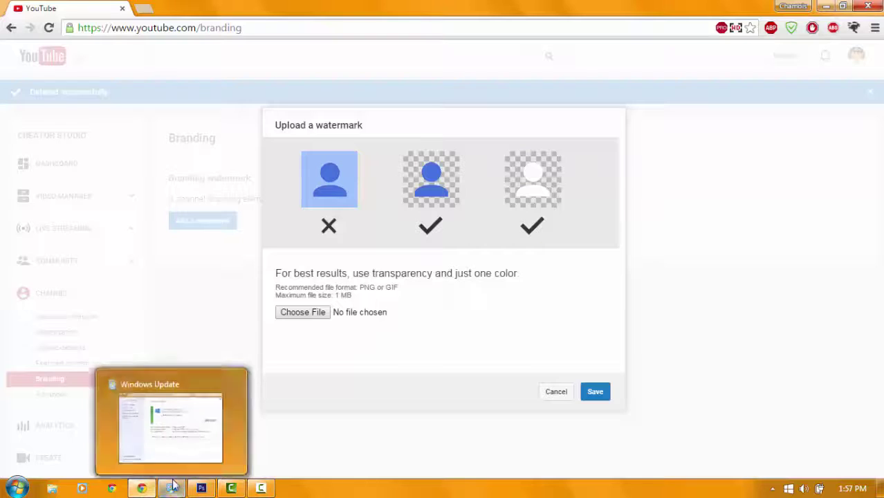
click(315, 312)
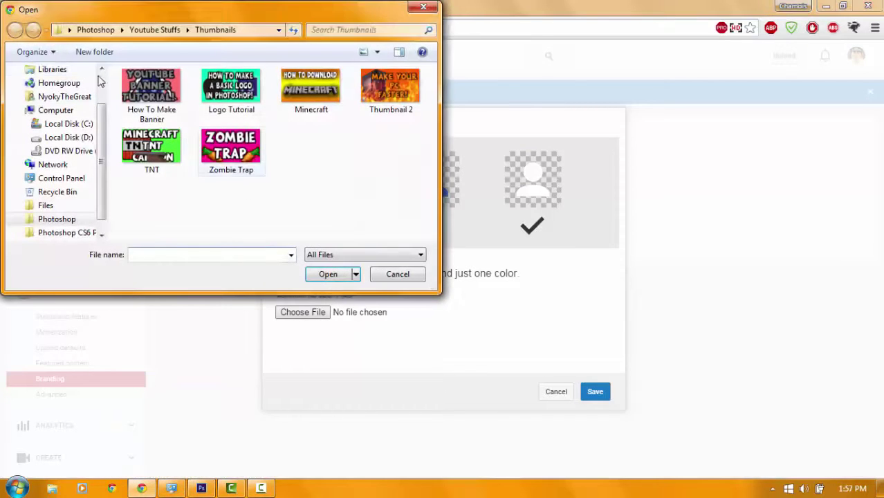
Step: Select Watermark.png from Desktop > Photoshop as the watermark file
scroll(73, 119, up, 2)
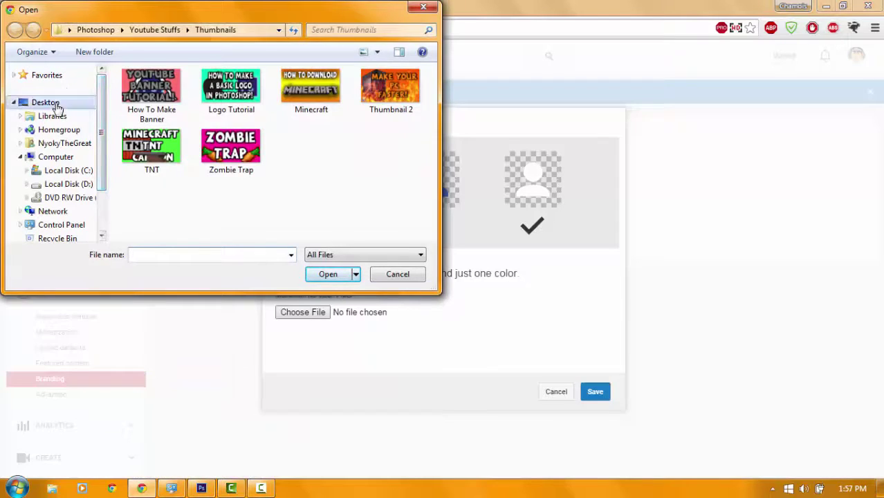
click(57, 106)
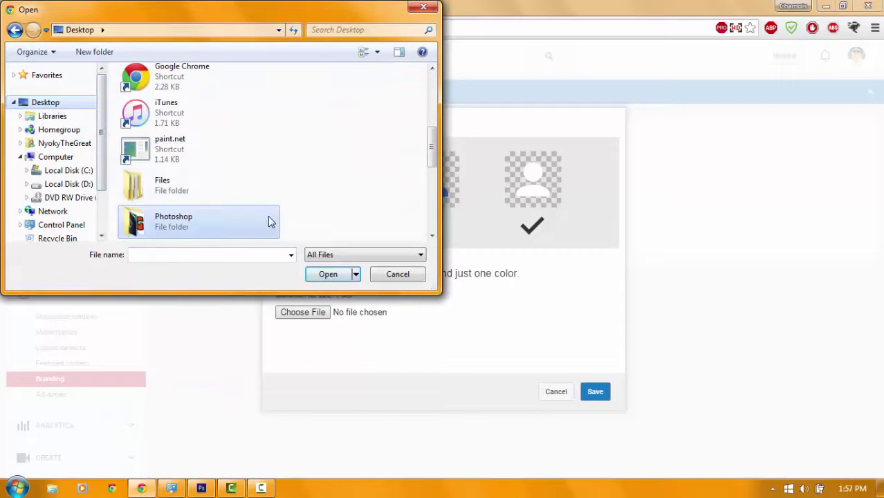
double_click(271, 223)
click(275, 170)
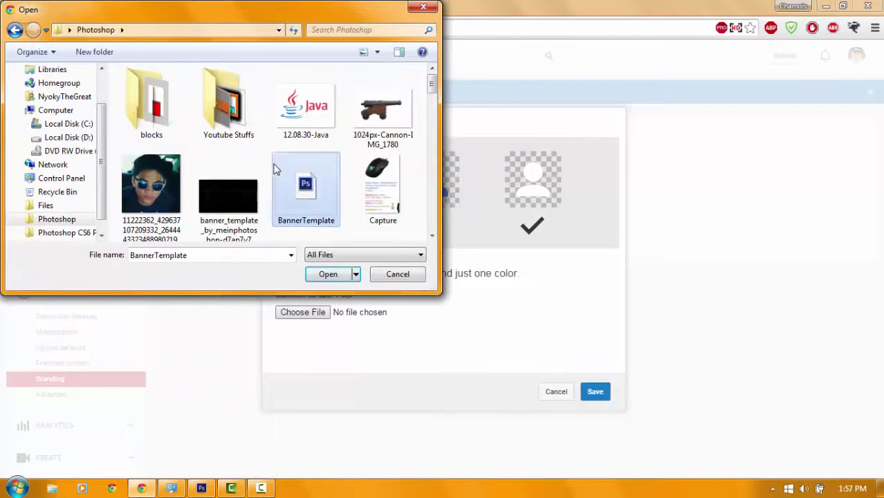
scroll(272, 169, down, 1)
scroll(270, 169, down, 3)
scroll(269, 169, down, 2)
scroll(272, 168, down, 2)
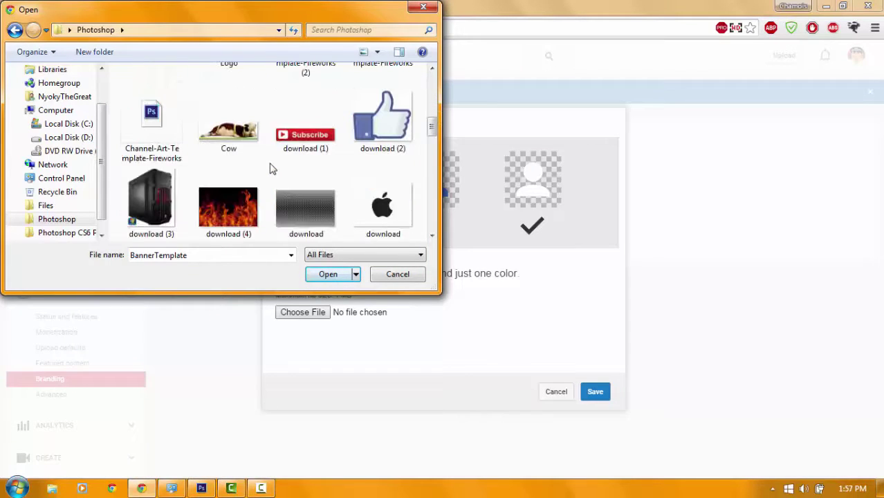
scroll(260, 162, down, 2)
scroll(249, 157, down, 4)
scroll(251, 159, down, 5)
scroll(251, 158, down, 2)
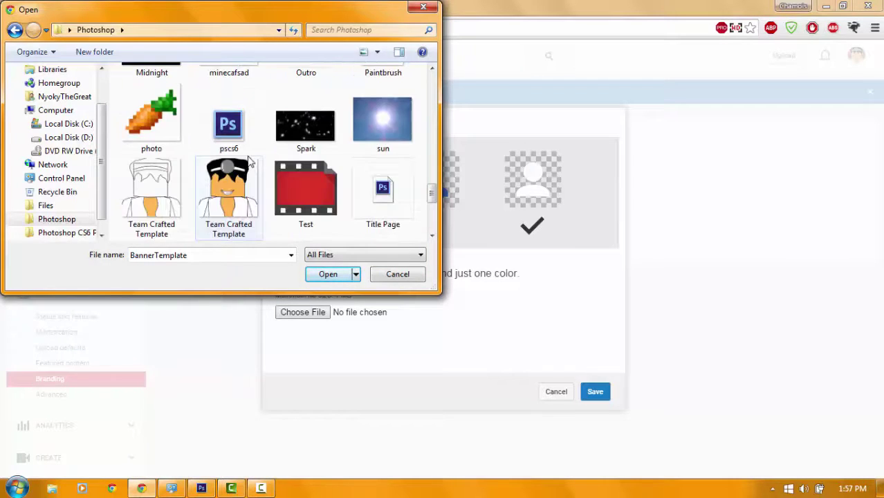
scroll(251, 161, down, 3)
click(330, 151)
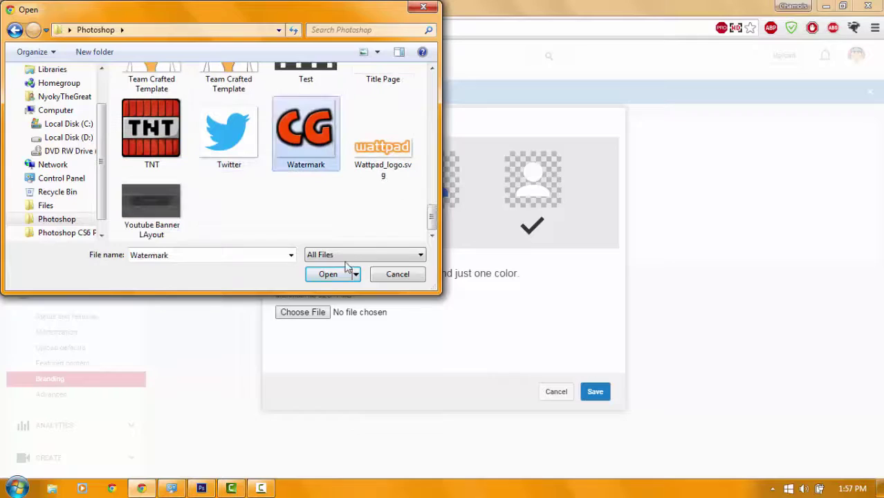
click(329, 274)
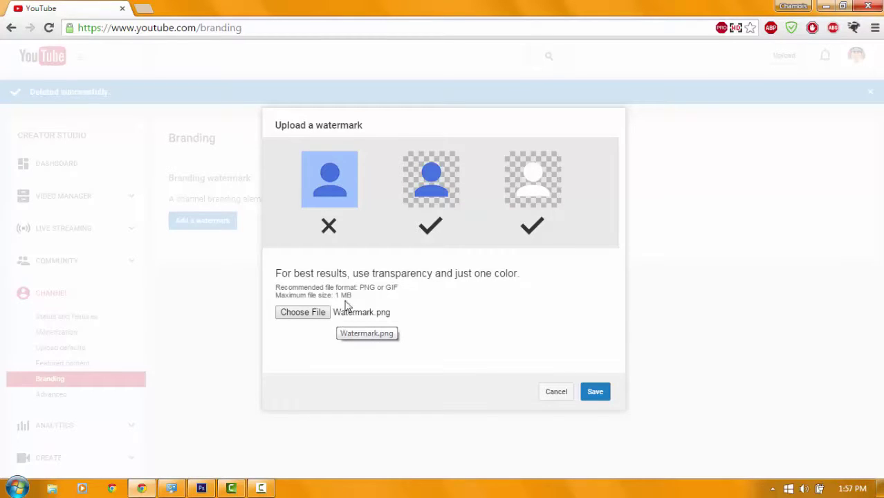
Step: Upload Watermark.png and save it as the channel watermark
click(595, 392)
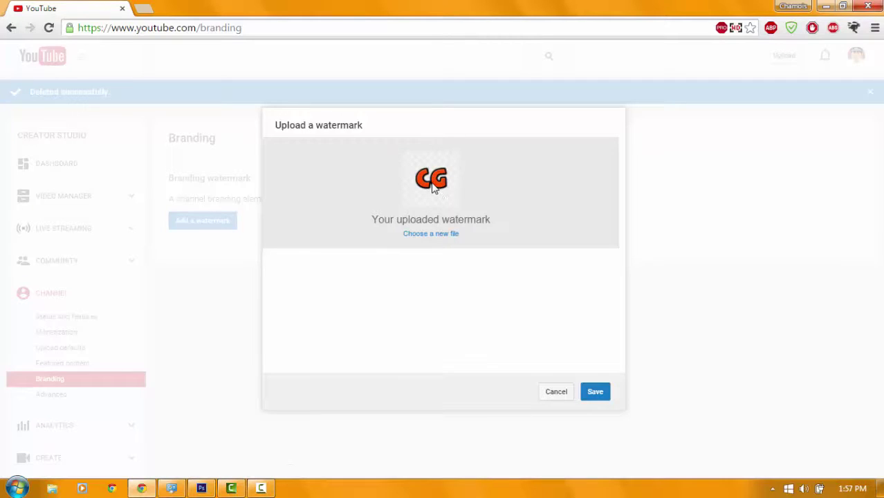
click(596, 396)
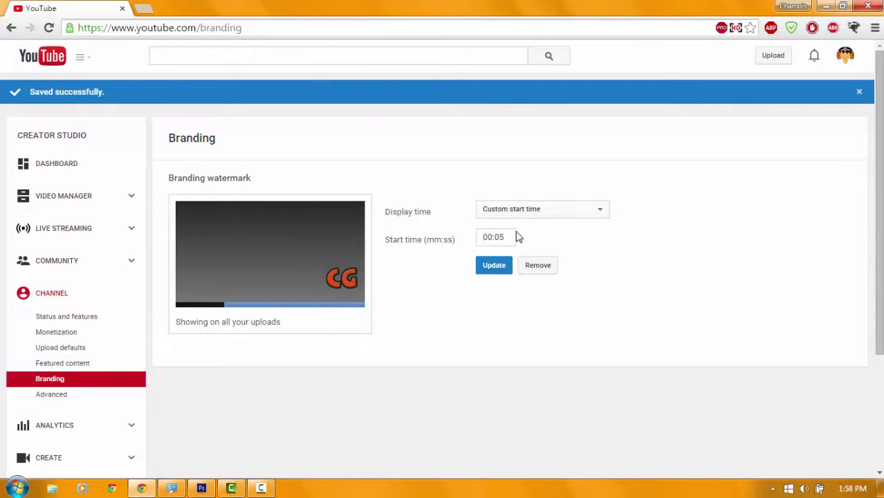
Step: Change the CG watermark's display time from custom start to Entire video and submit the update
click(522, 210)
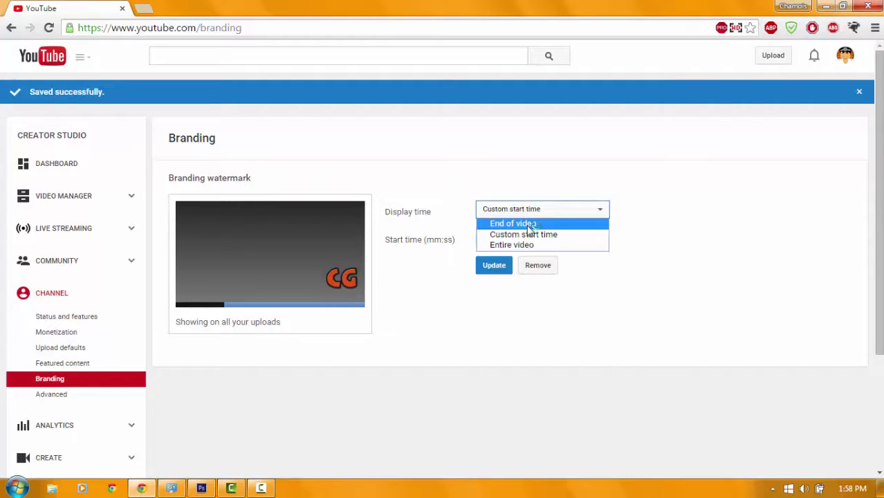
click(529, 224)
click(522, 213)
click(531, 235)
click(527, 211)
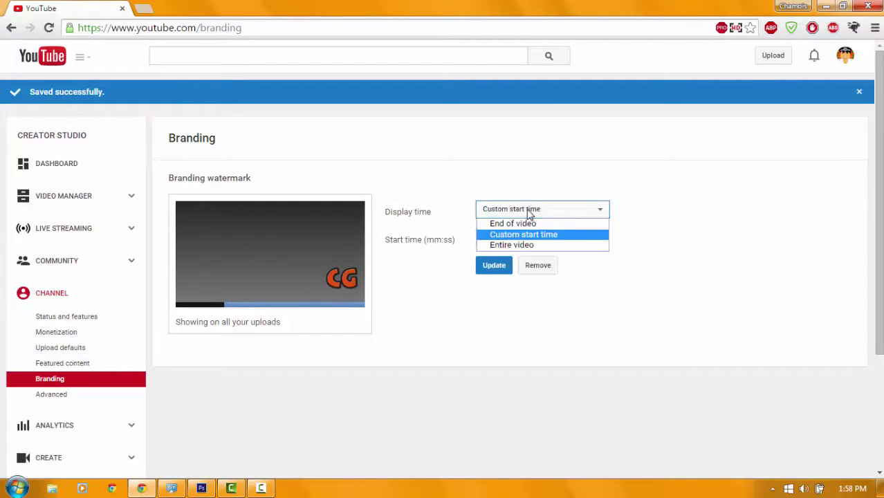
click(524, 245)
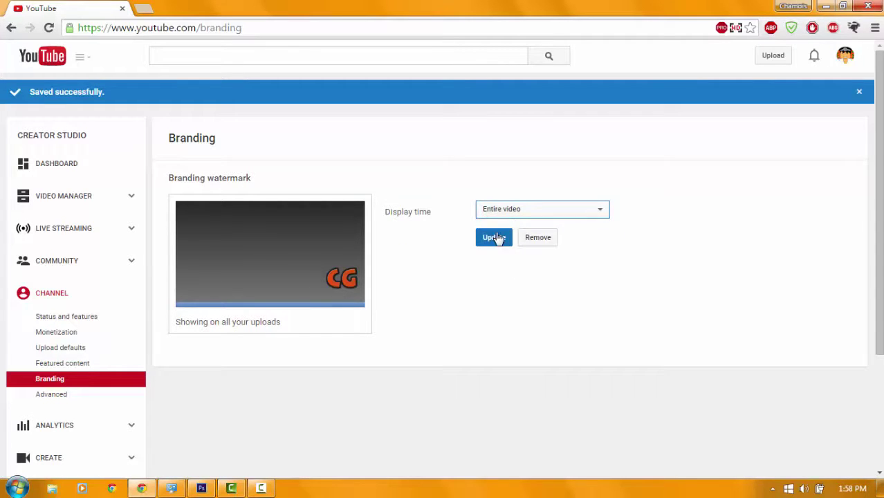
click(509, 213)
click(509, 248)
click(504, 238)
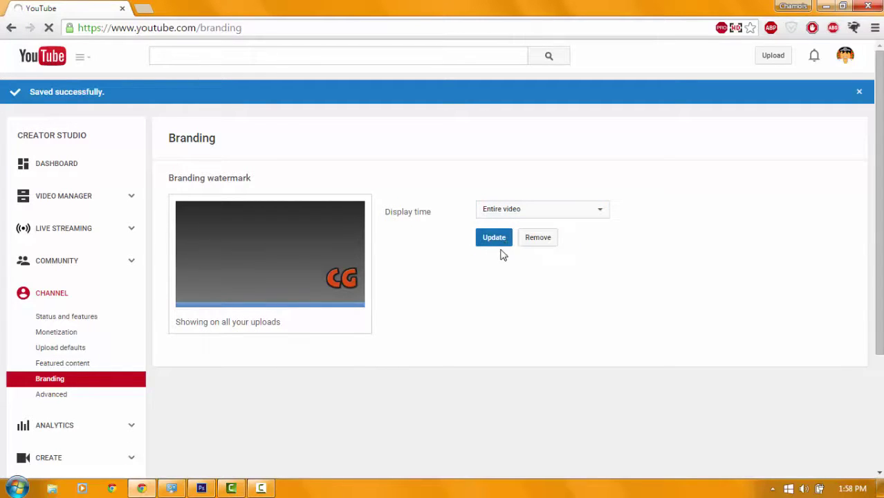